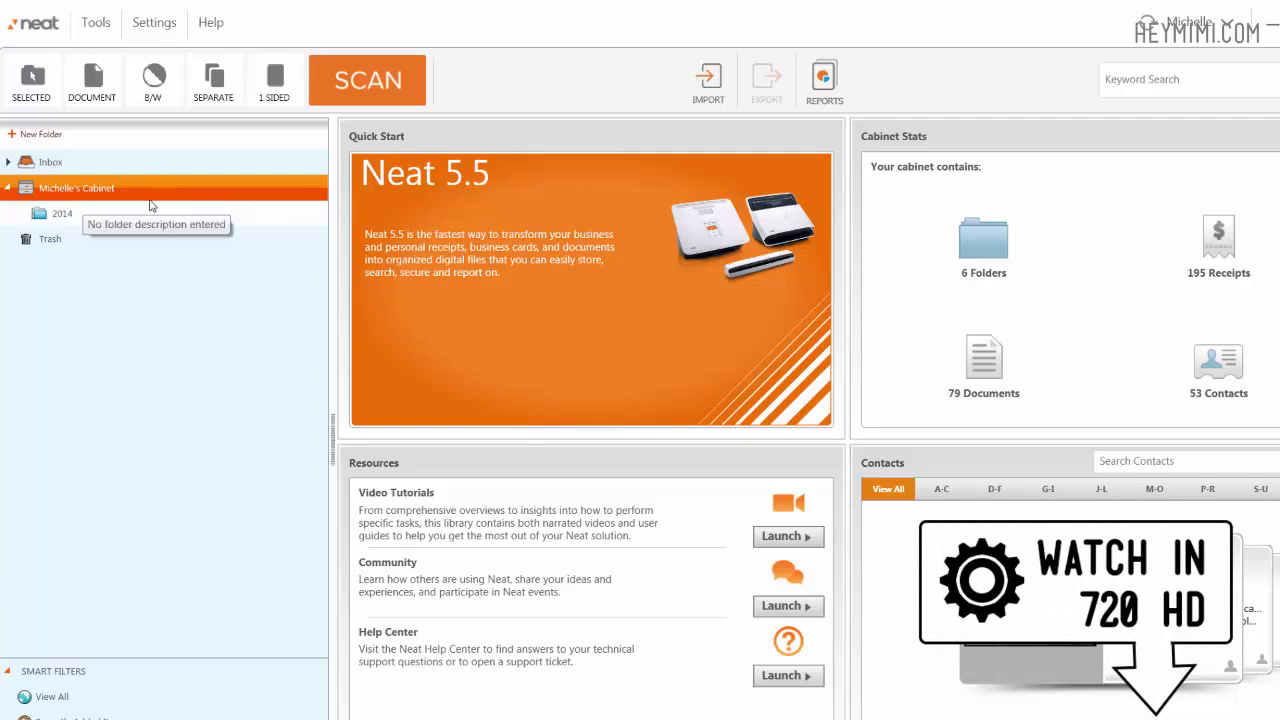
- Examine the export formats for the 2014 folder, from PDF, CSV and Excel to Neat File and Archive, with their folder and item options
click(1226, 22)
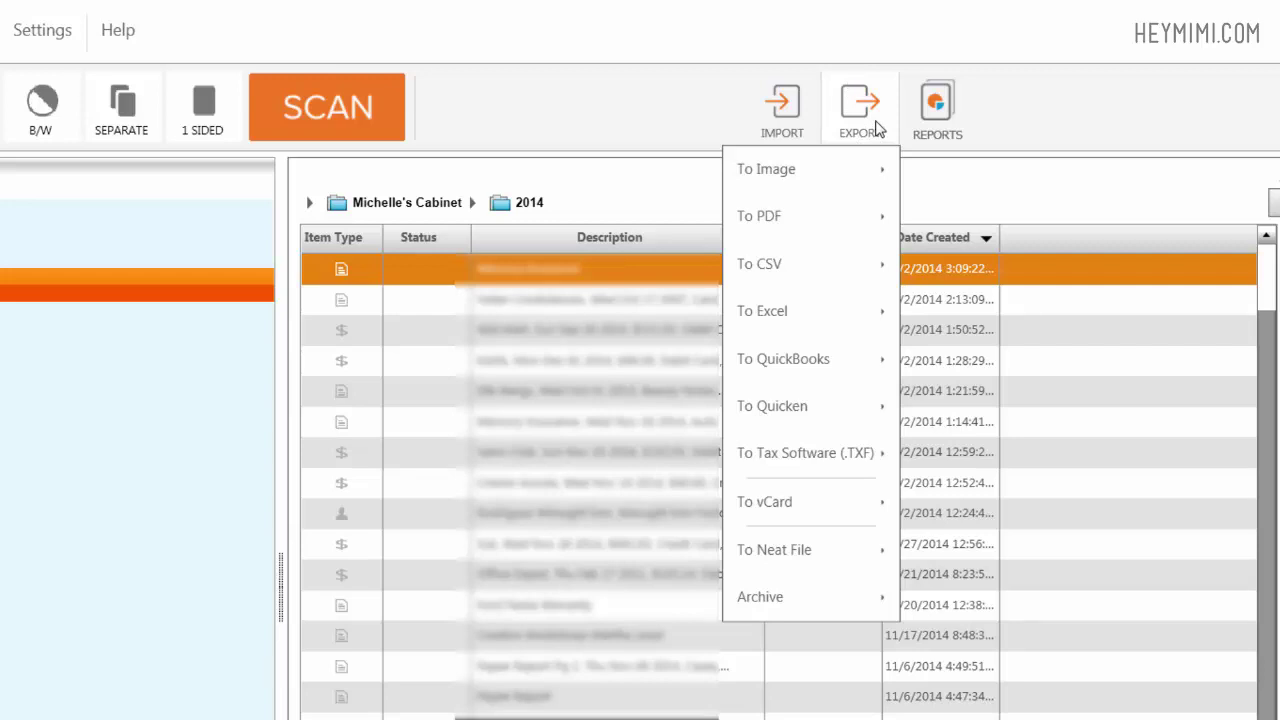
mouse_move(769, 214)
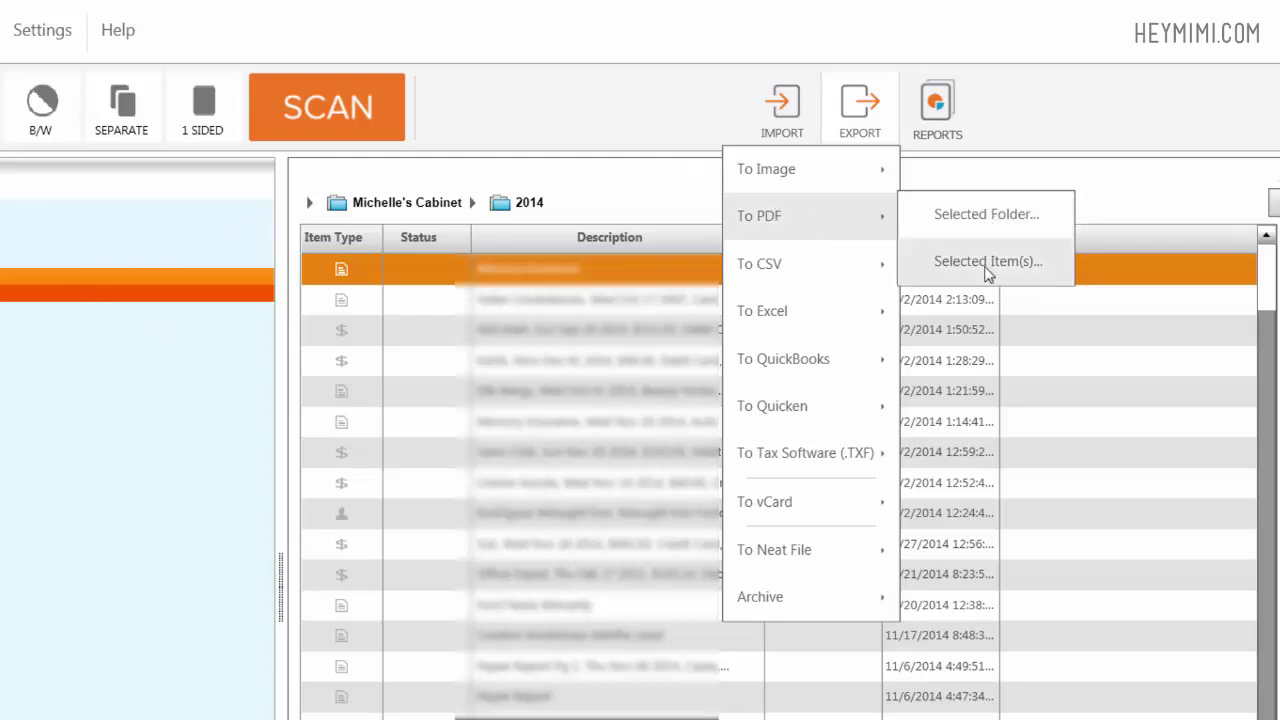
mouse_move(766, 268)
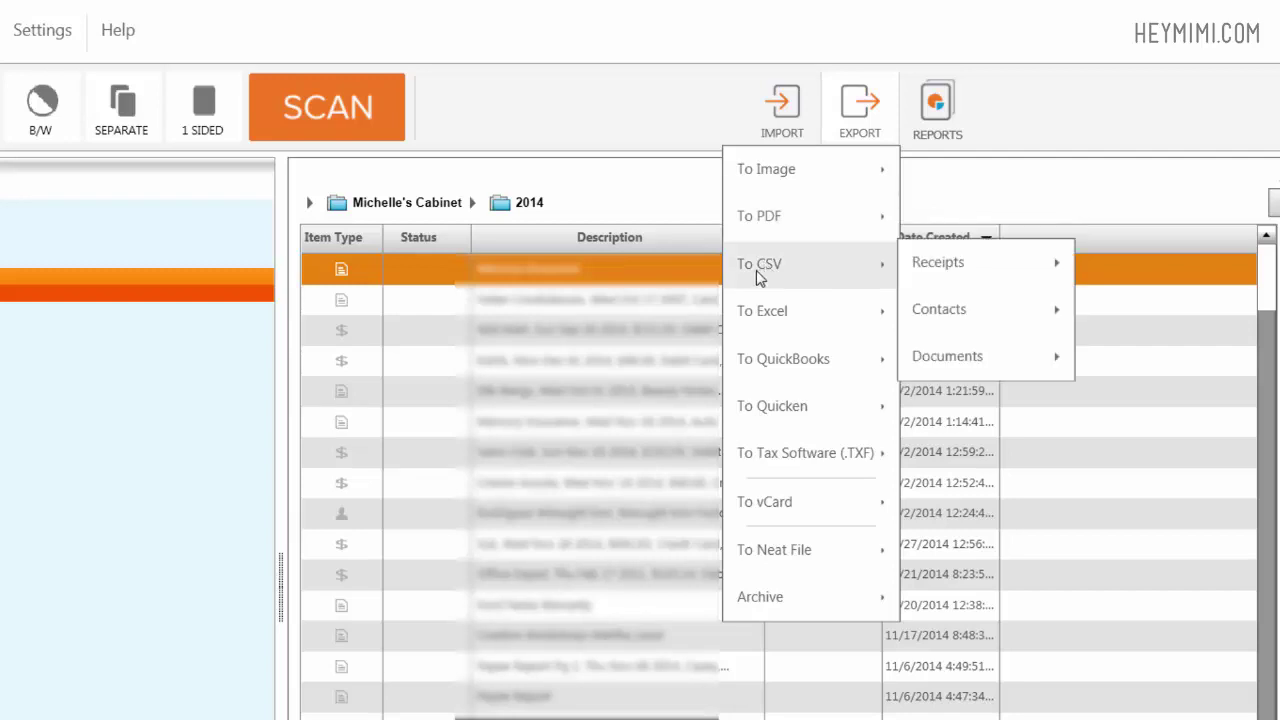
mouse_move(940, 283)
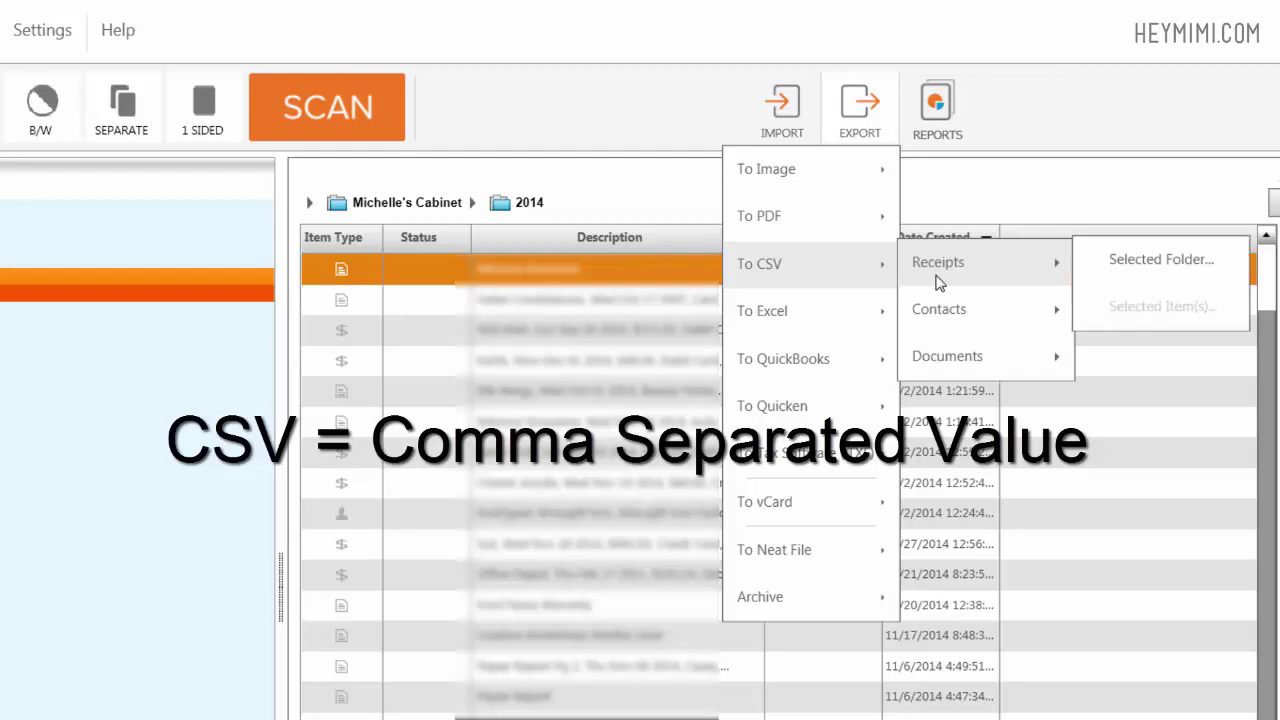
mouse_move(953, 318)
mouse_move(763, 326)
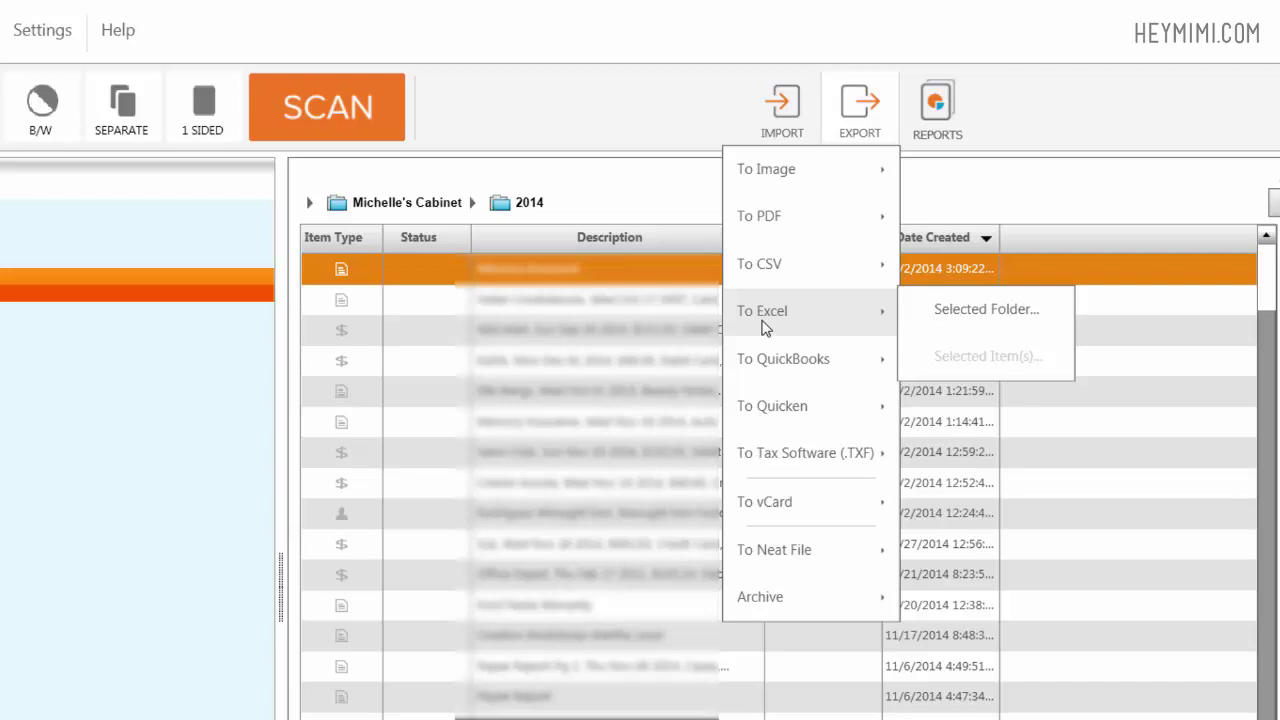
mouse_move(789, 364)
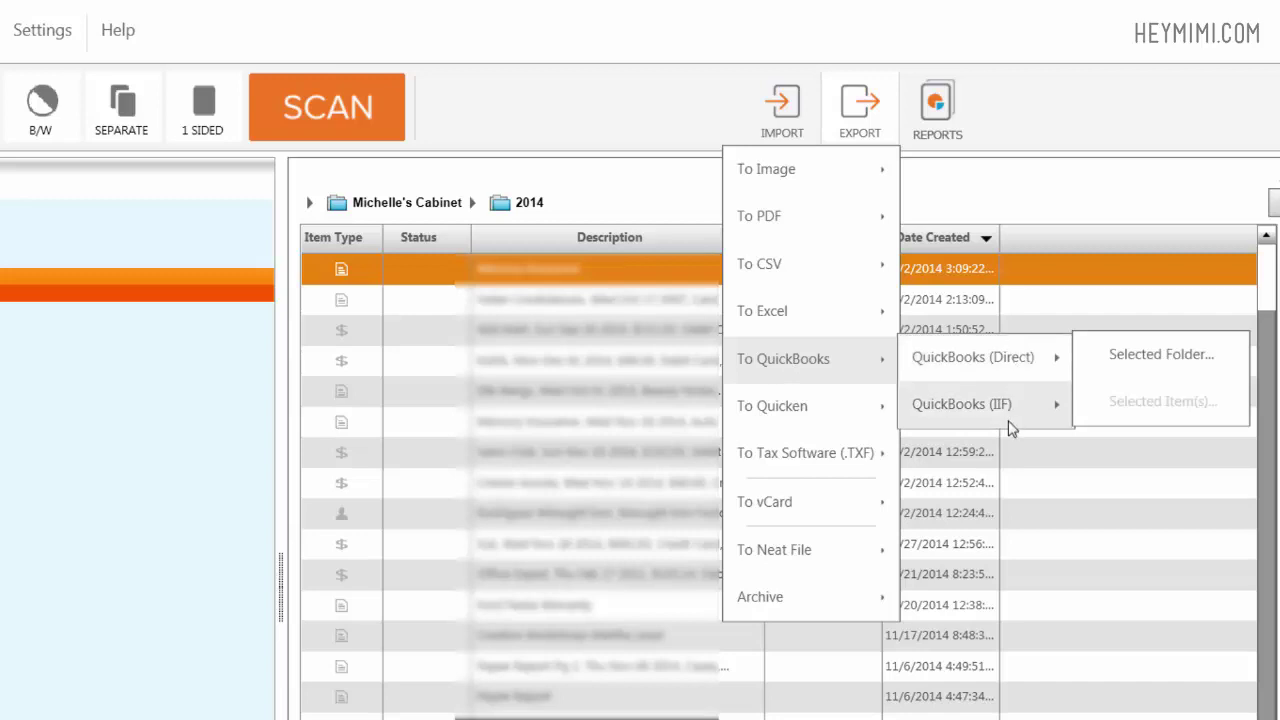
mouse_move(1010, 428)
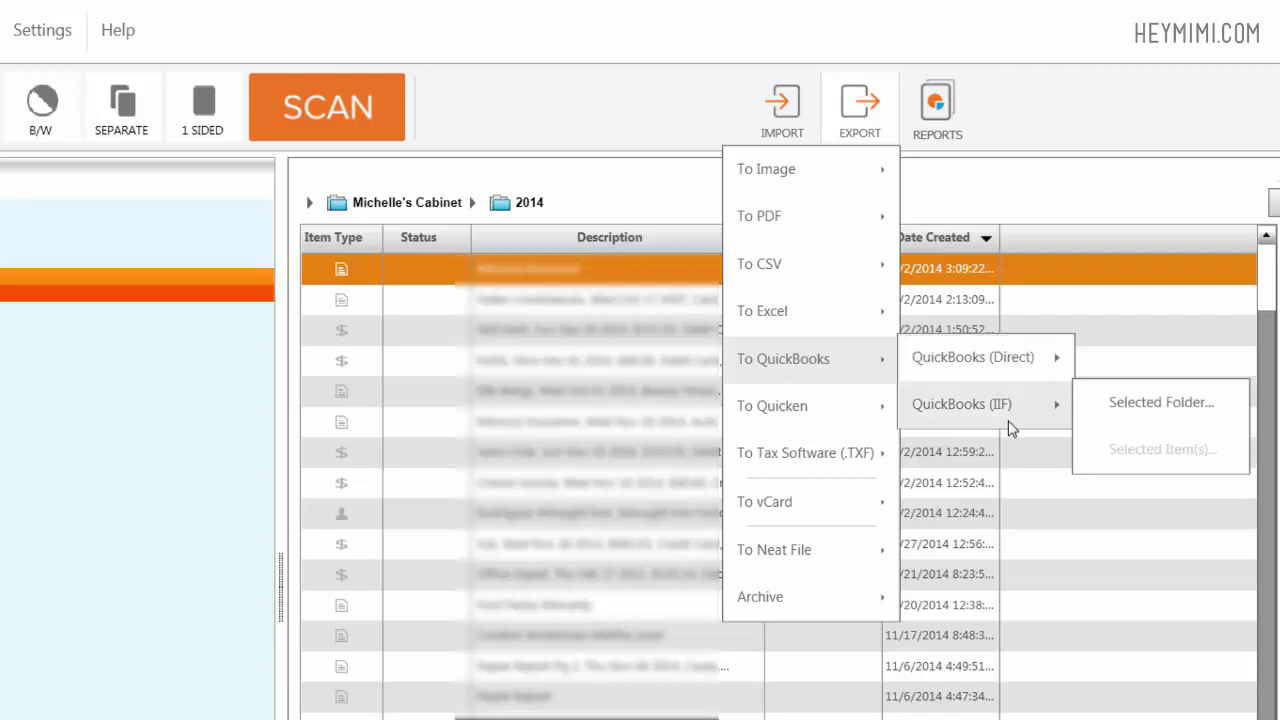
mouse_move(763, 406)
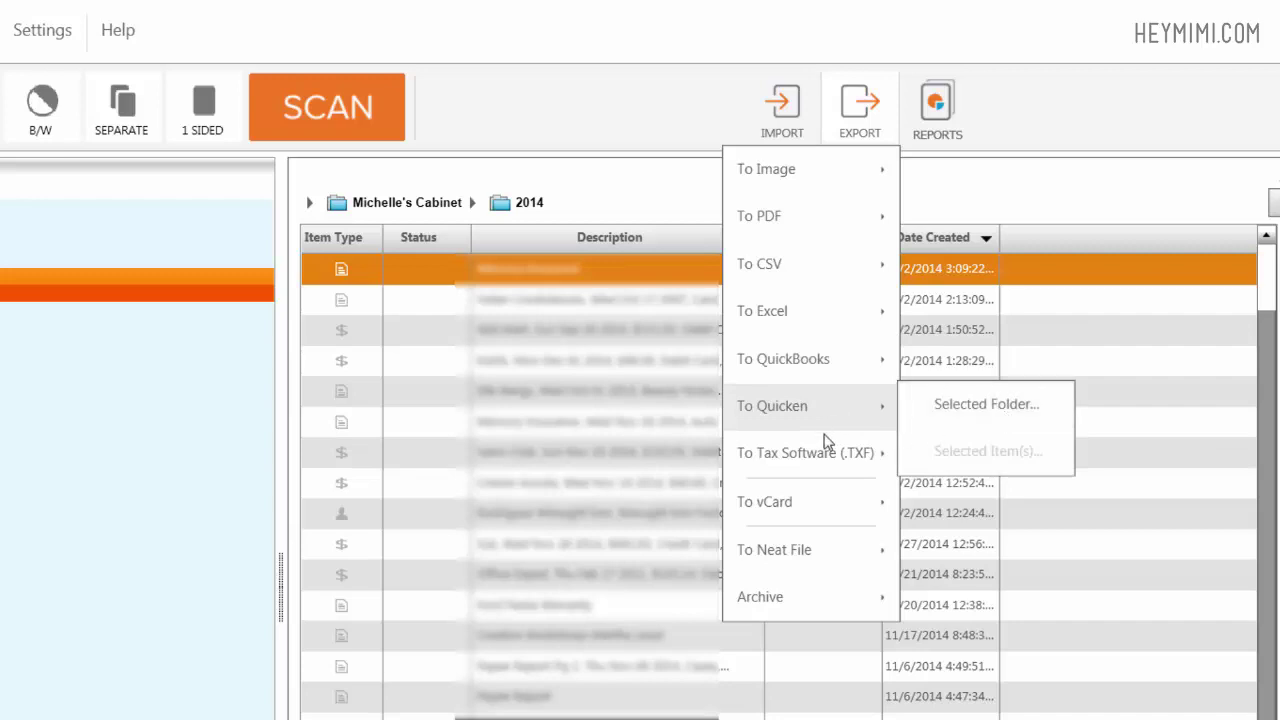
mouse_move(822, 455)
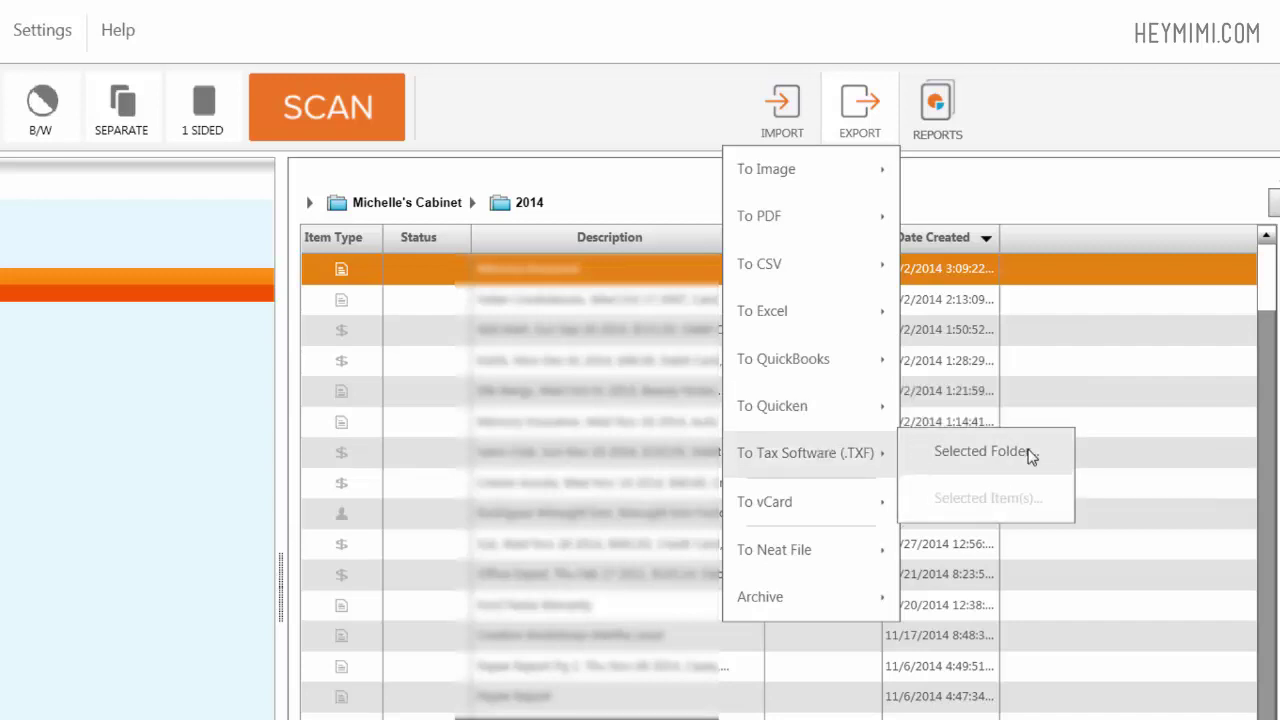
mouse_move(755, 505)
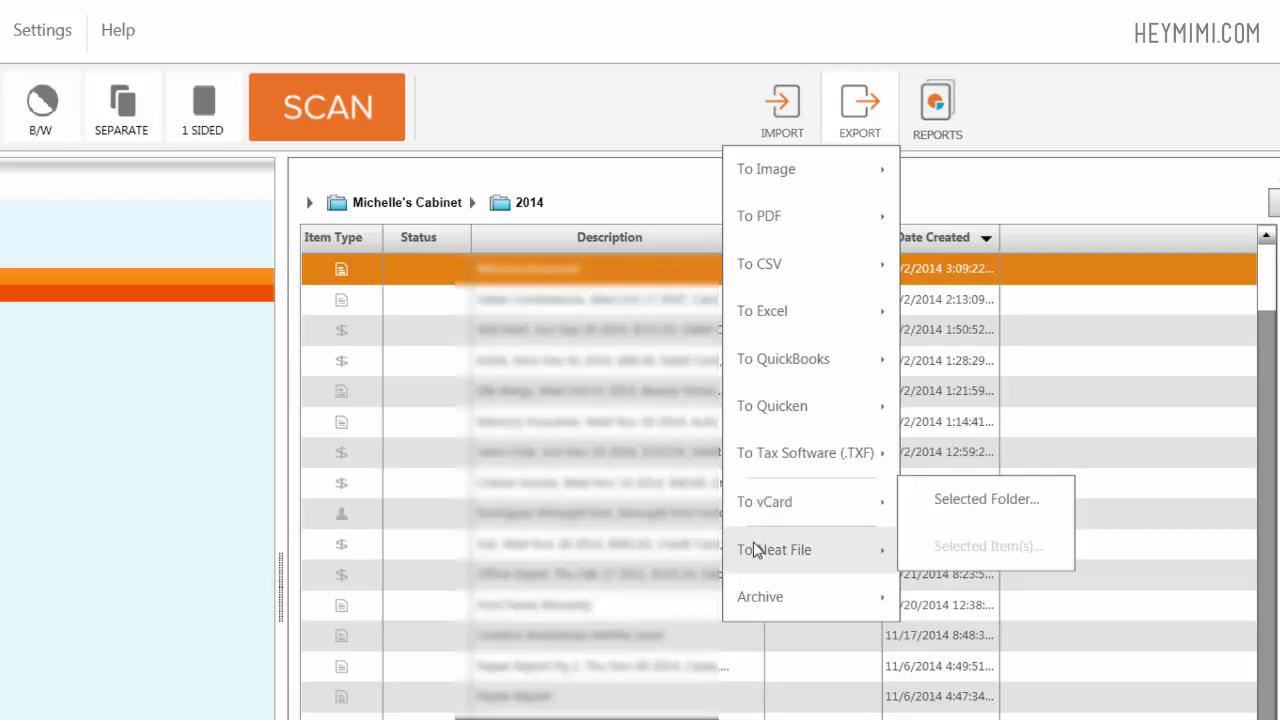
mouse_move(757, 551)
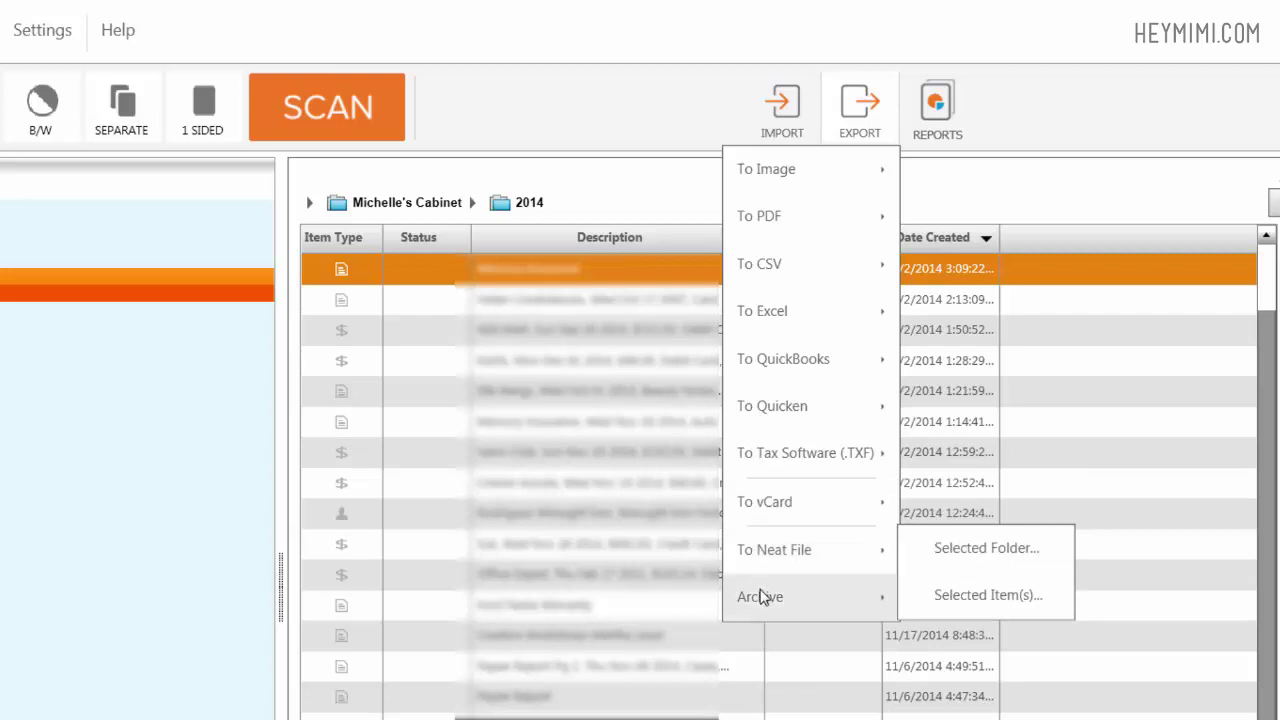
mouse_move(763, 597)
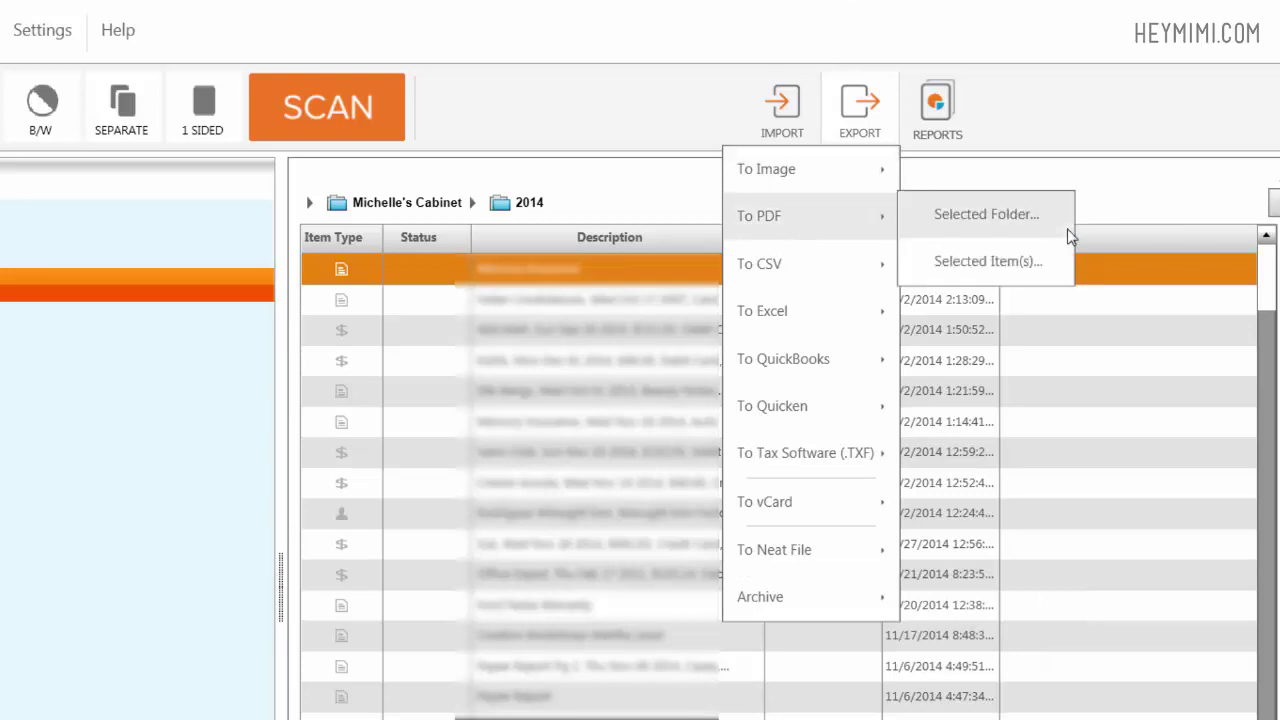
- Choose to export the selected 2014 folder to PDF
click(1060, 233)
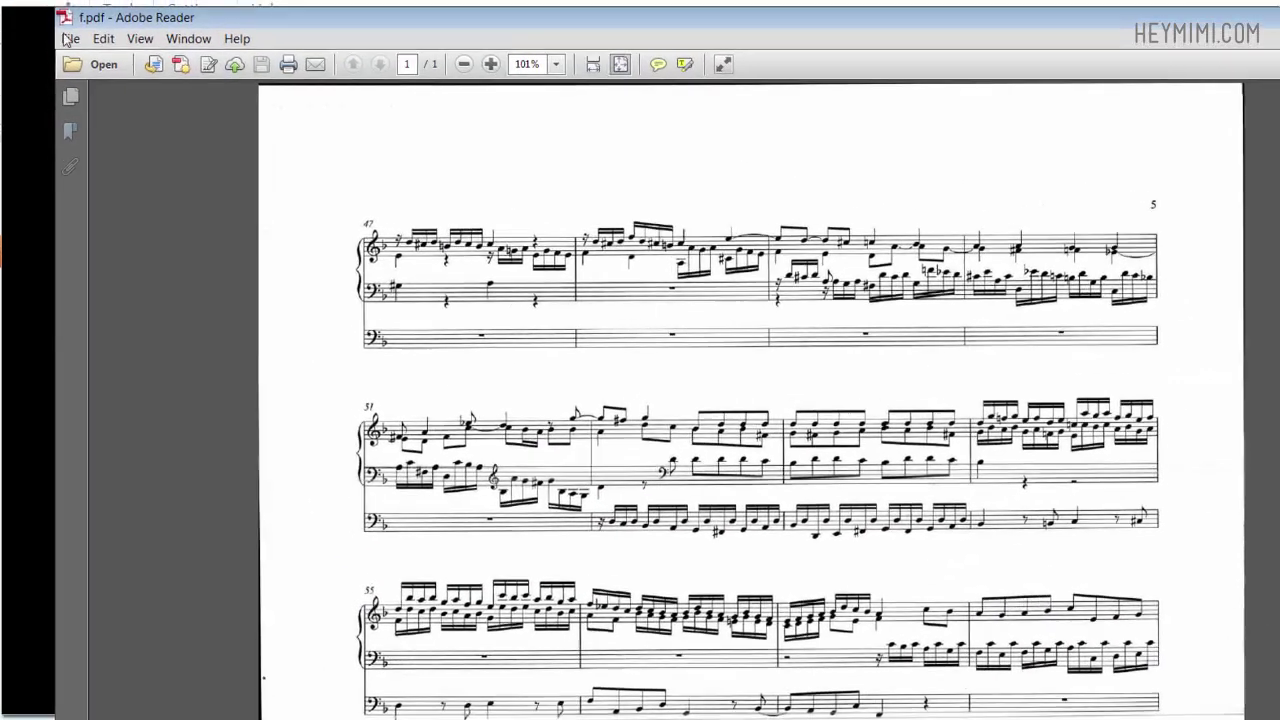
- Use the Send File command on f.pdf in Adobe Reader
click(64, 10)
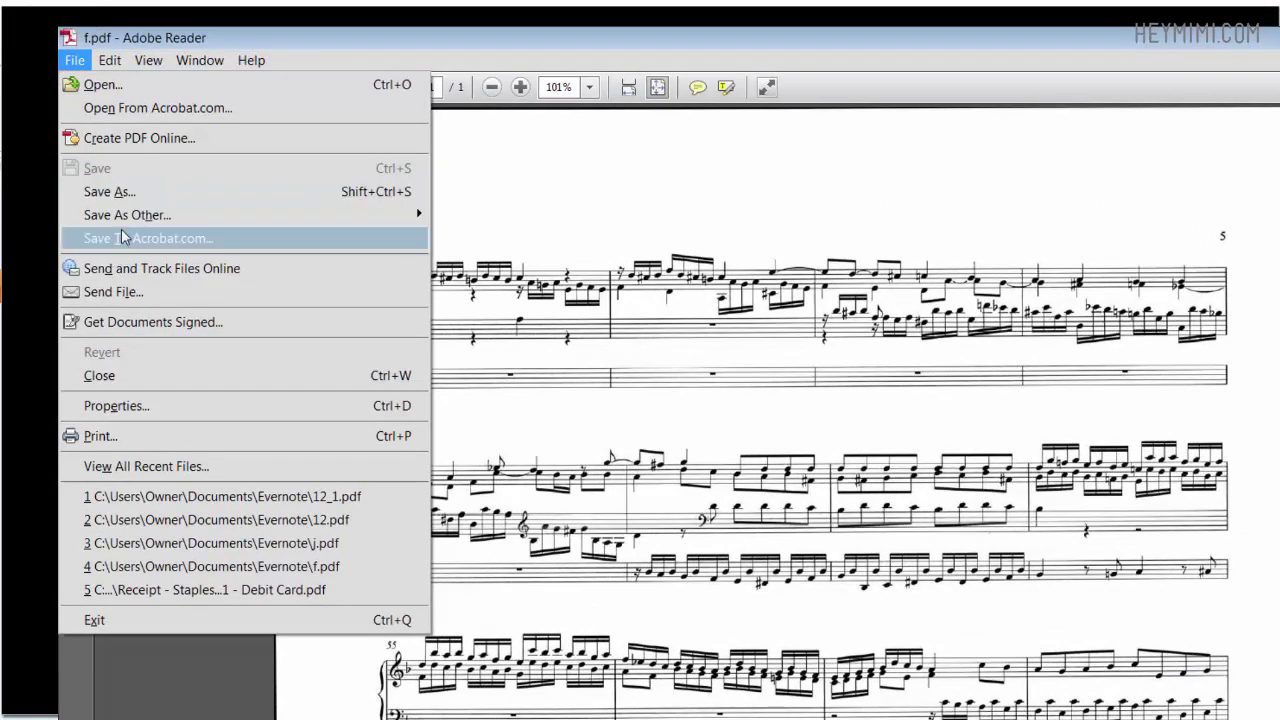
click(124, 298)
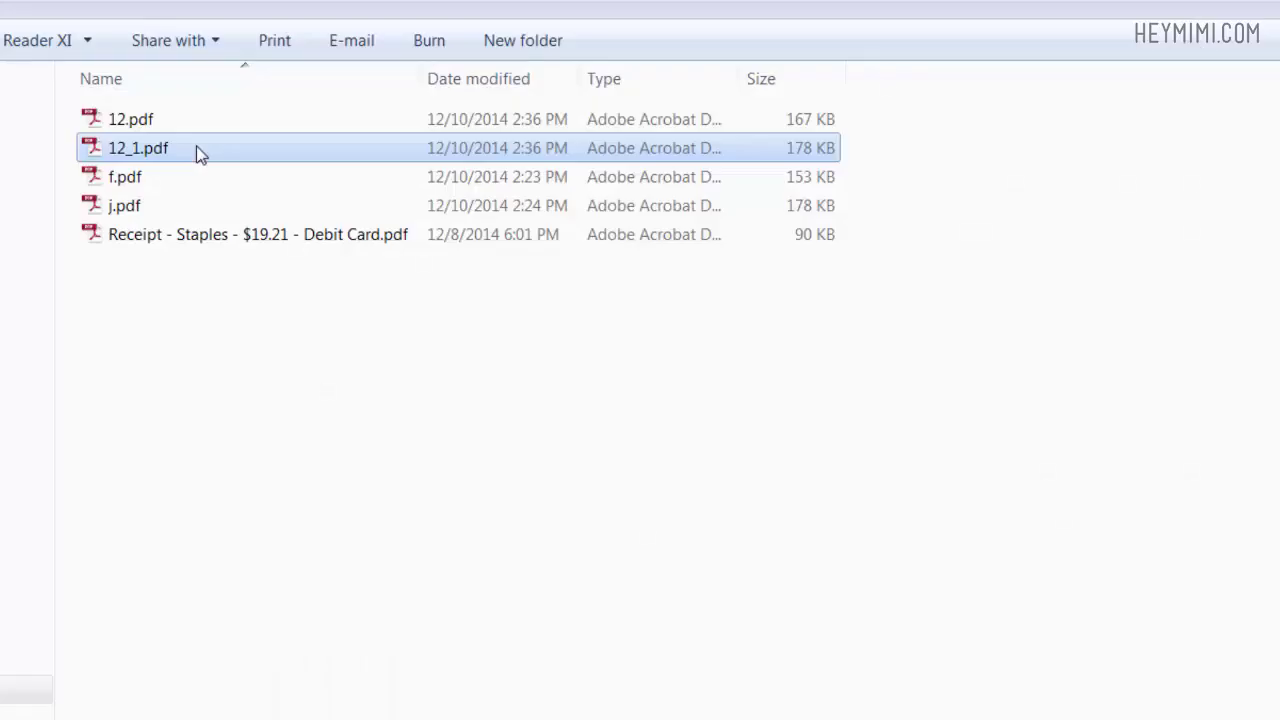
- Bring up the available file actions for 12_1.pdf in Windows Explorer
right_click(197, 148)
mouse_move(300, 385)
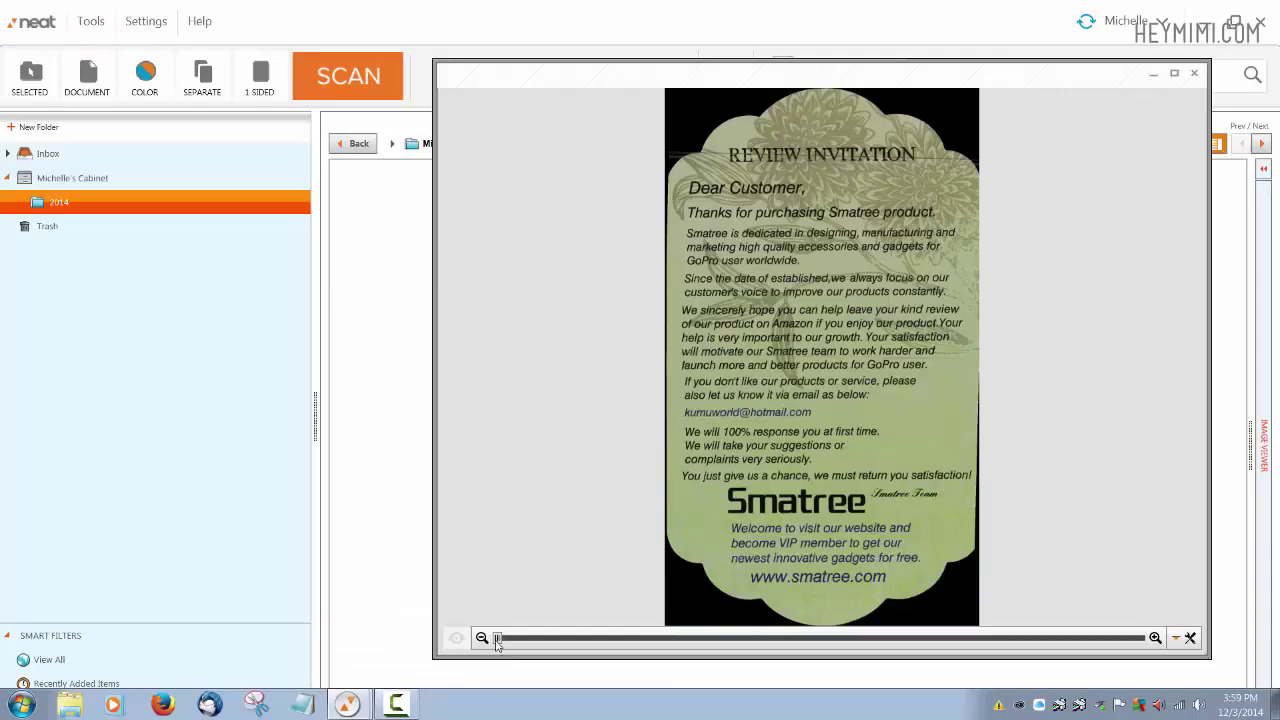
- Inspect the scanned Review Invitation enlarged in the separate image viewer, down to the Smatree logo, and close the viewer
drag(500, 637, 847, 637)
drag(847, 253, 847, 73)
scroll(731, 567, down, 8)
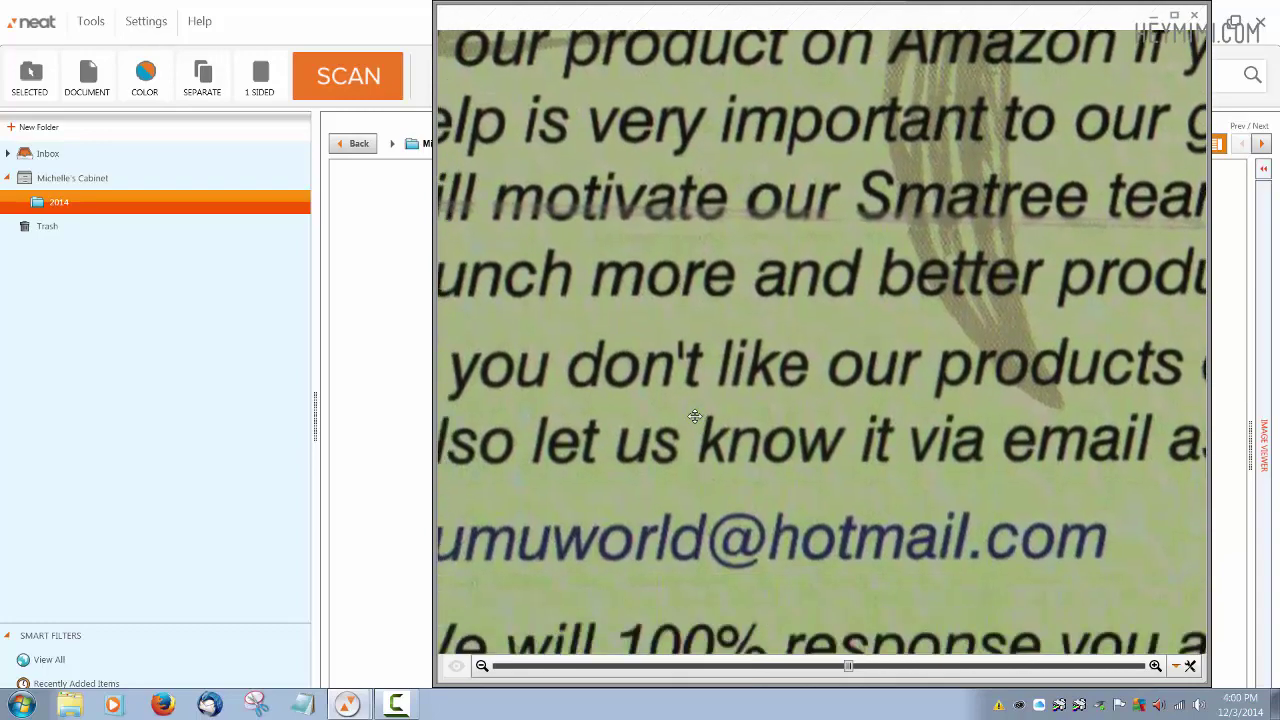
scroll(731, 567, down, 4)
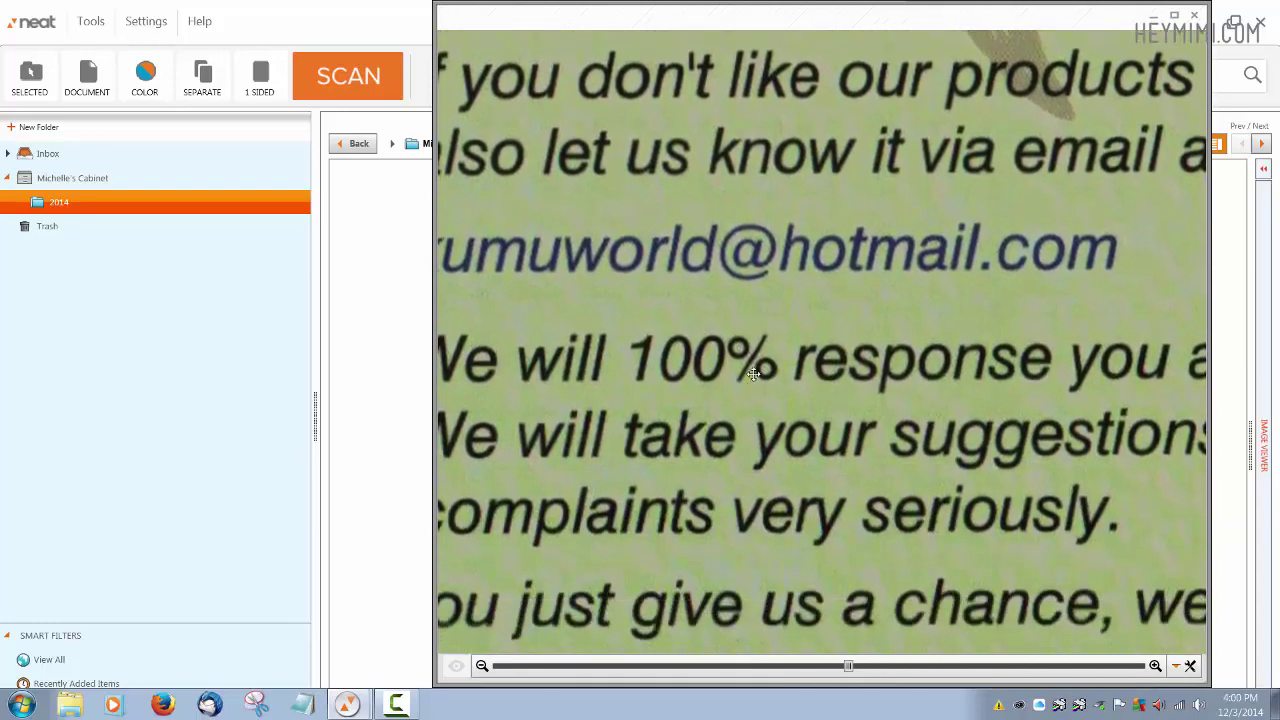
scroll(757, 410, down, 3)
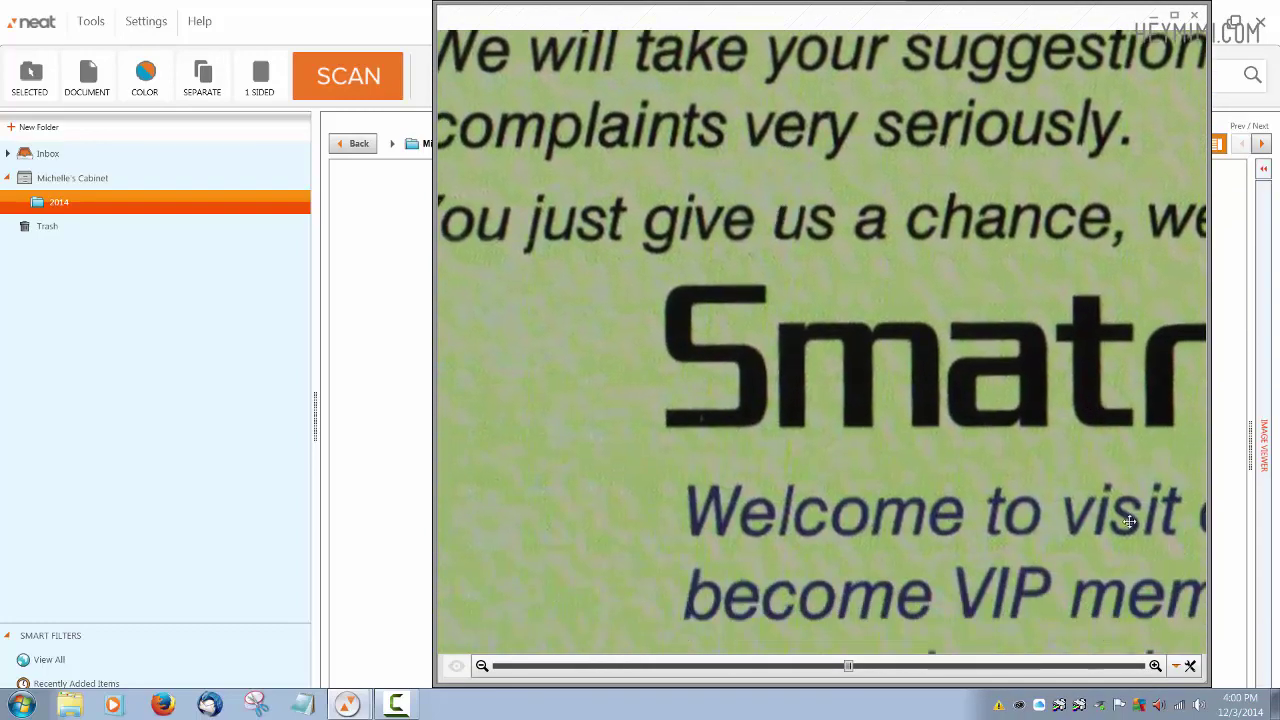
click(1194, 16)
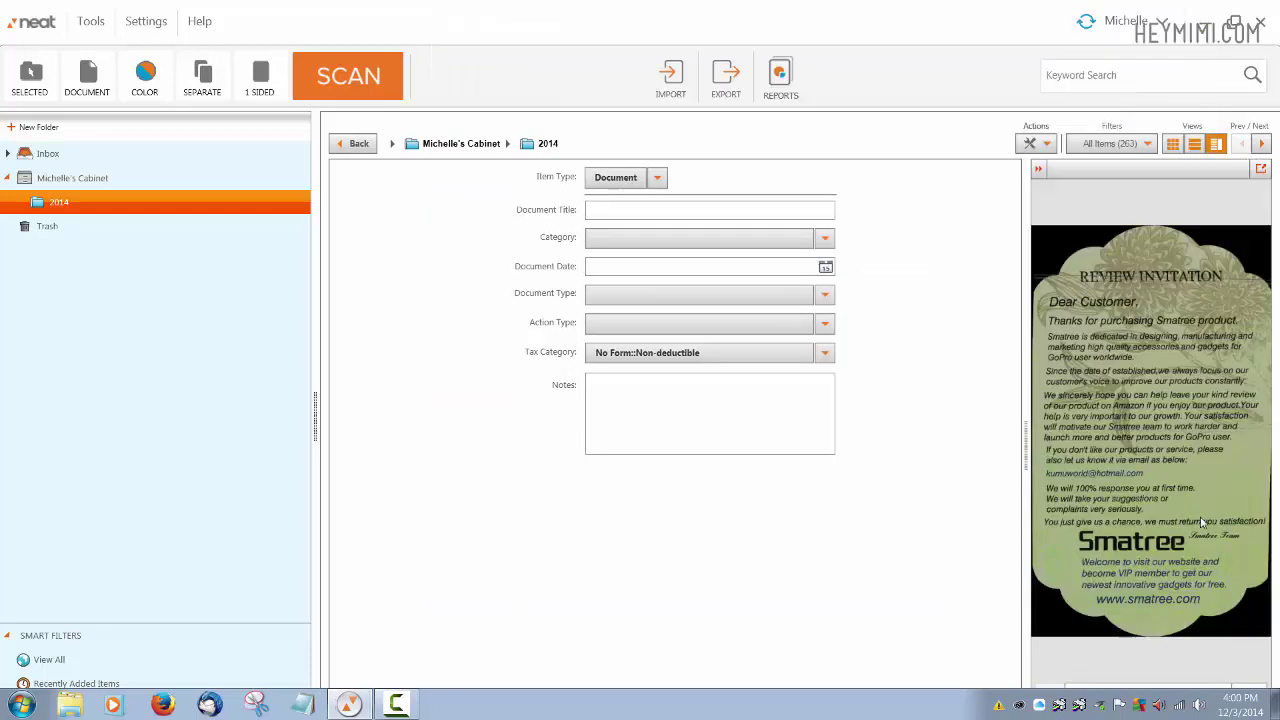
- Reopen the scanned invitation in its own viewer window and choose the Full Screen view
click(1261, 168)
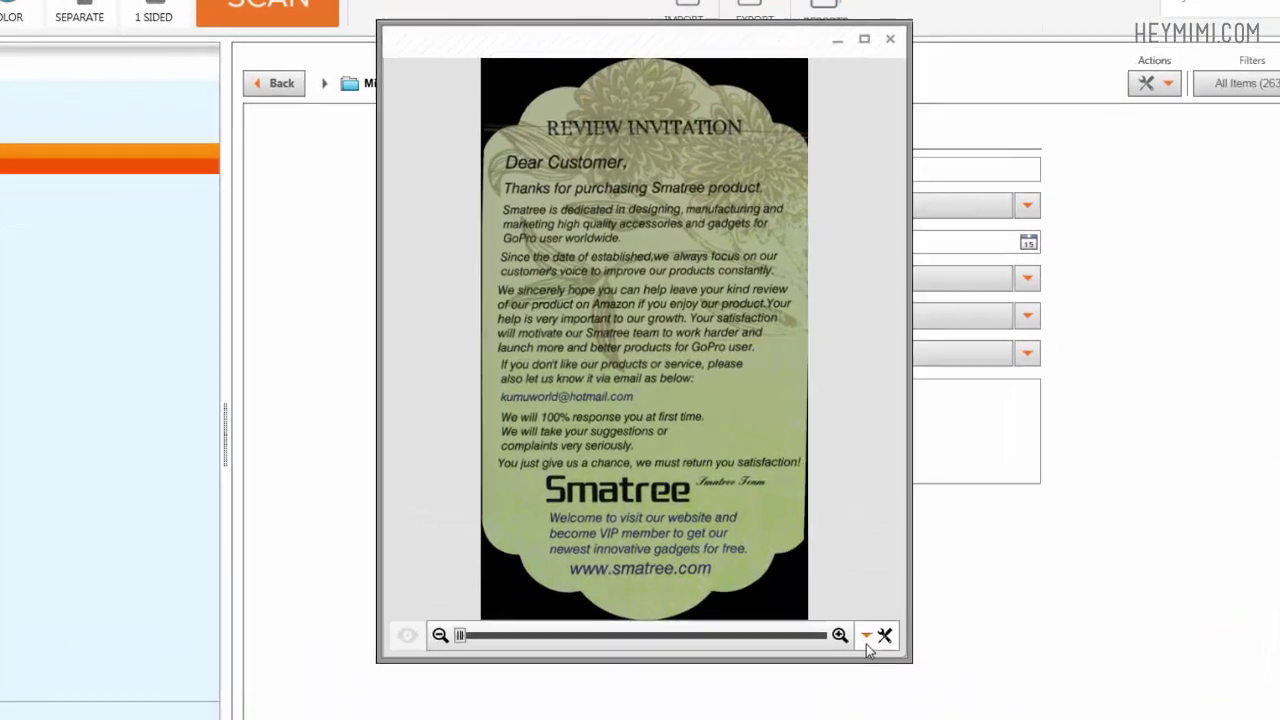
click(846, 593)
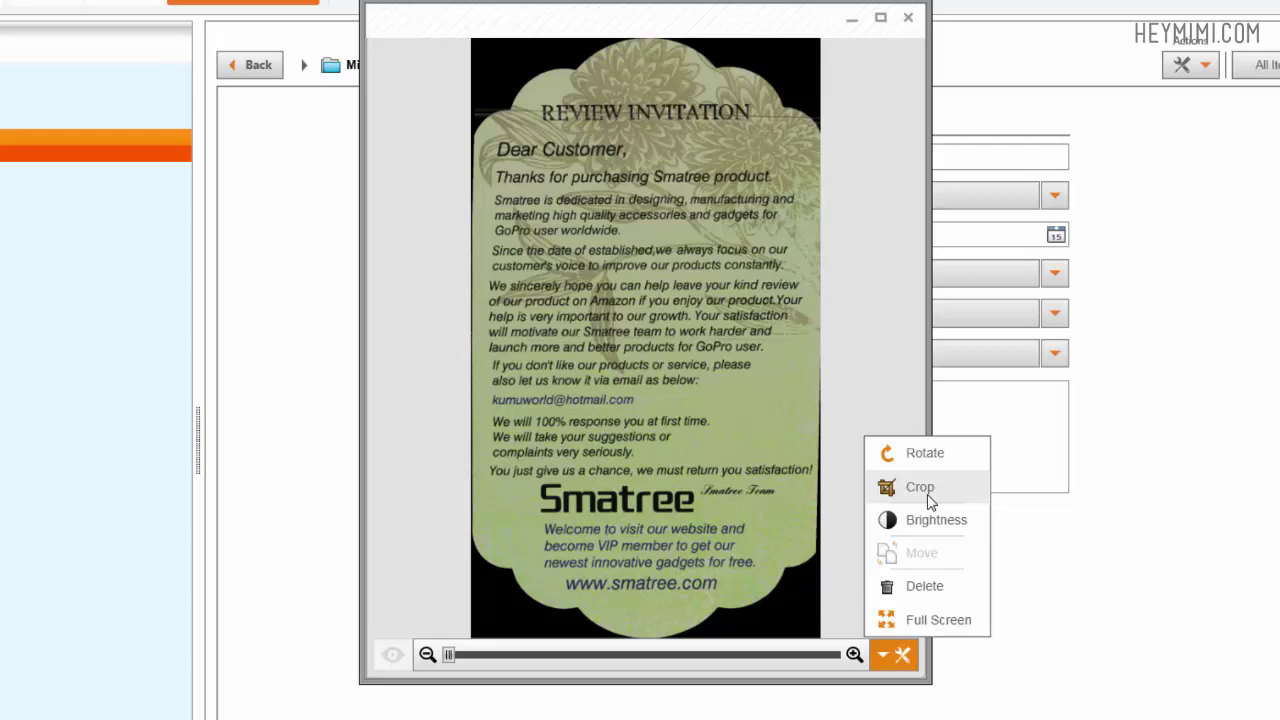
click(914, 626)
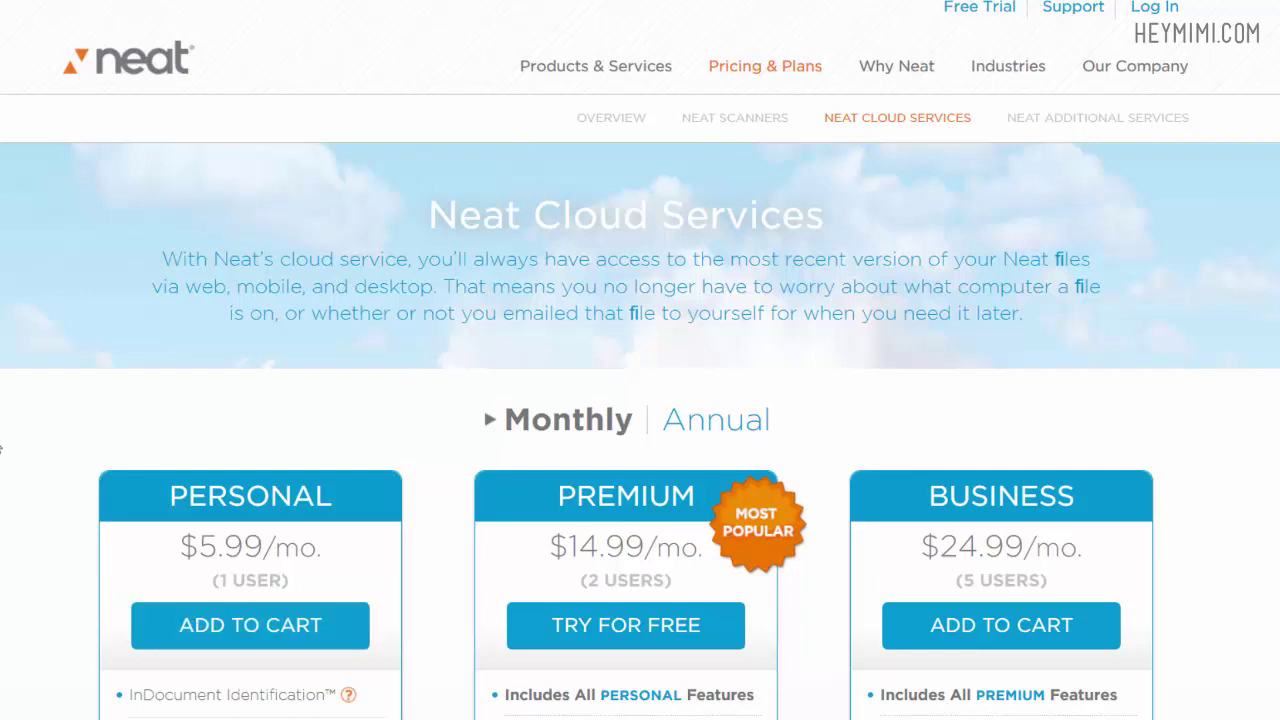
- Compare the prices and features of the monthly Personal, Premium and Business plans on the Neat Cloud Services page
scroll(17, 480, down, 2)
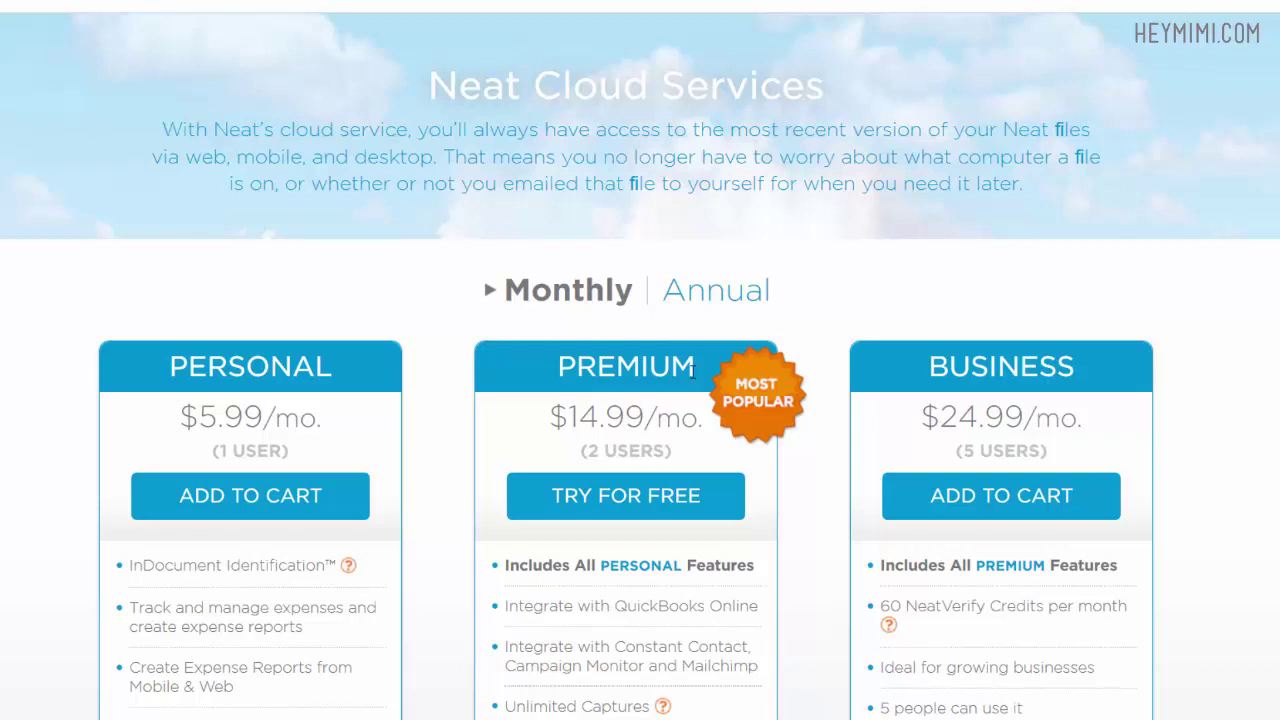
scroll(691, 371, down, 3)
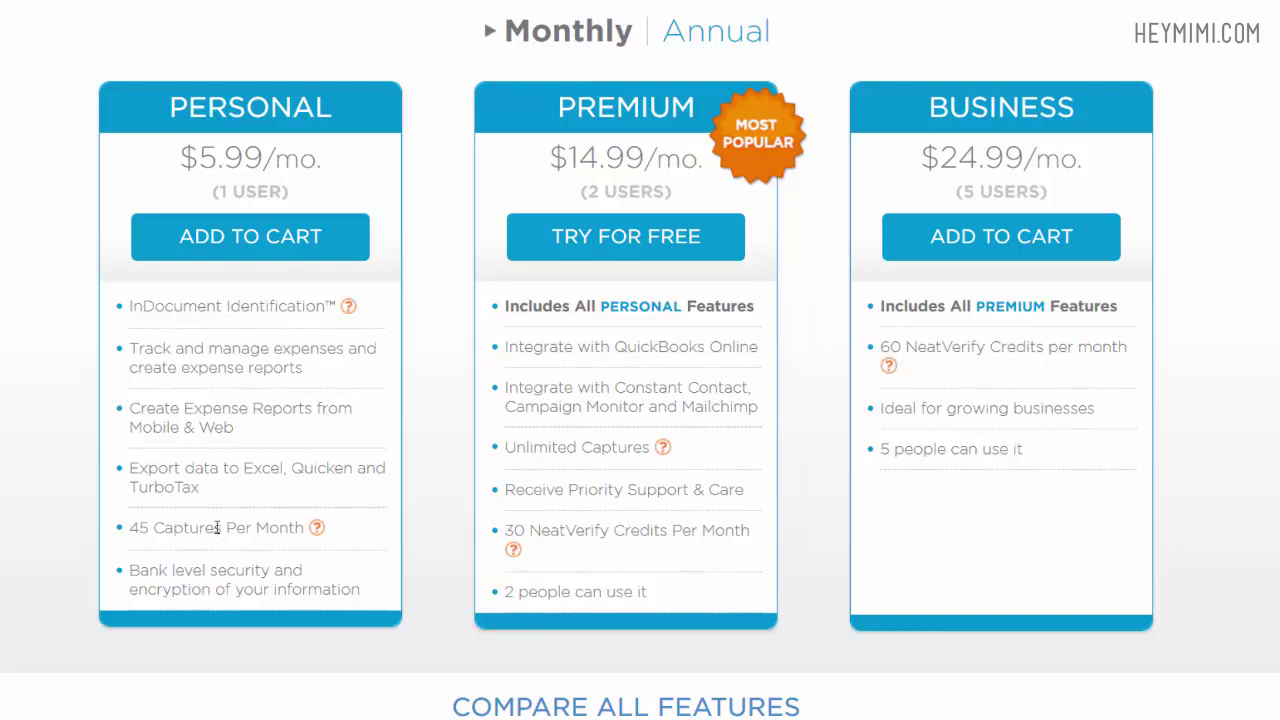
scroll(360, 533, up, 3)
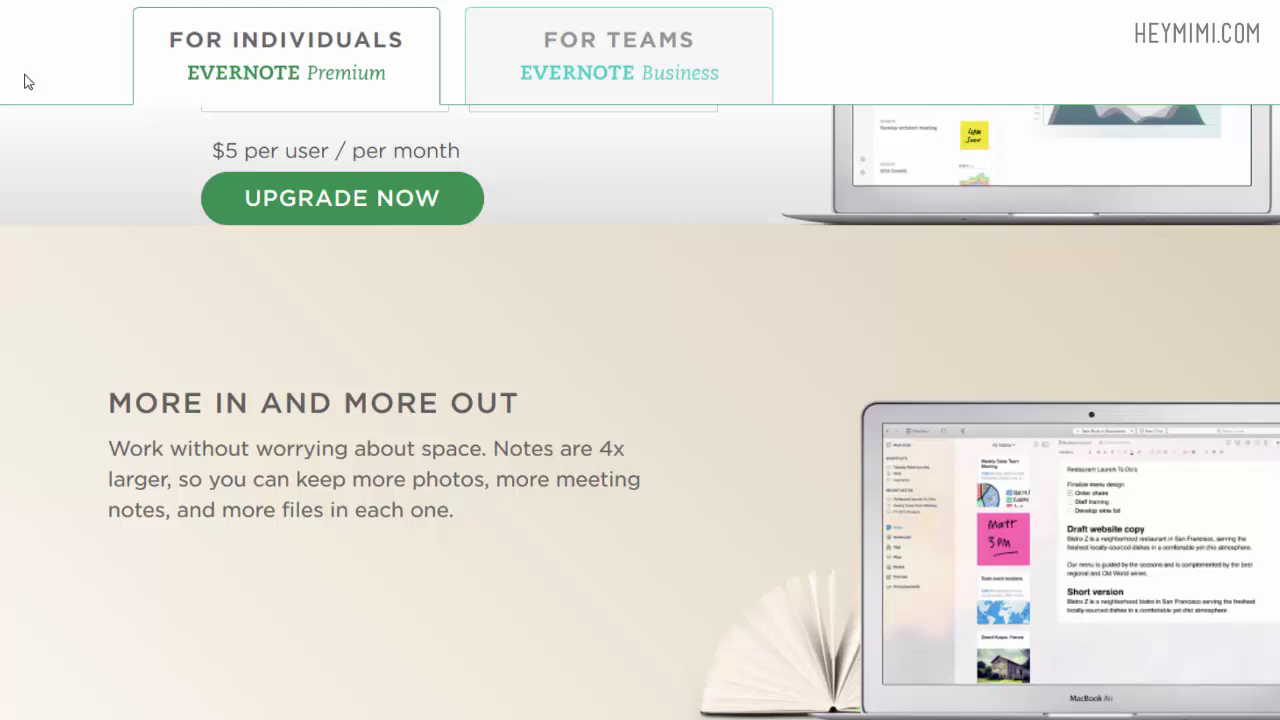
- Look over the Evernote Premium page and the Dropbox feature overview
scroll(143, 278, up, 4)
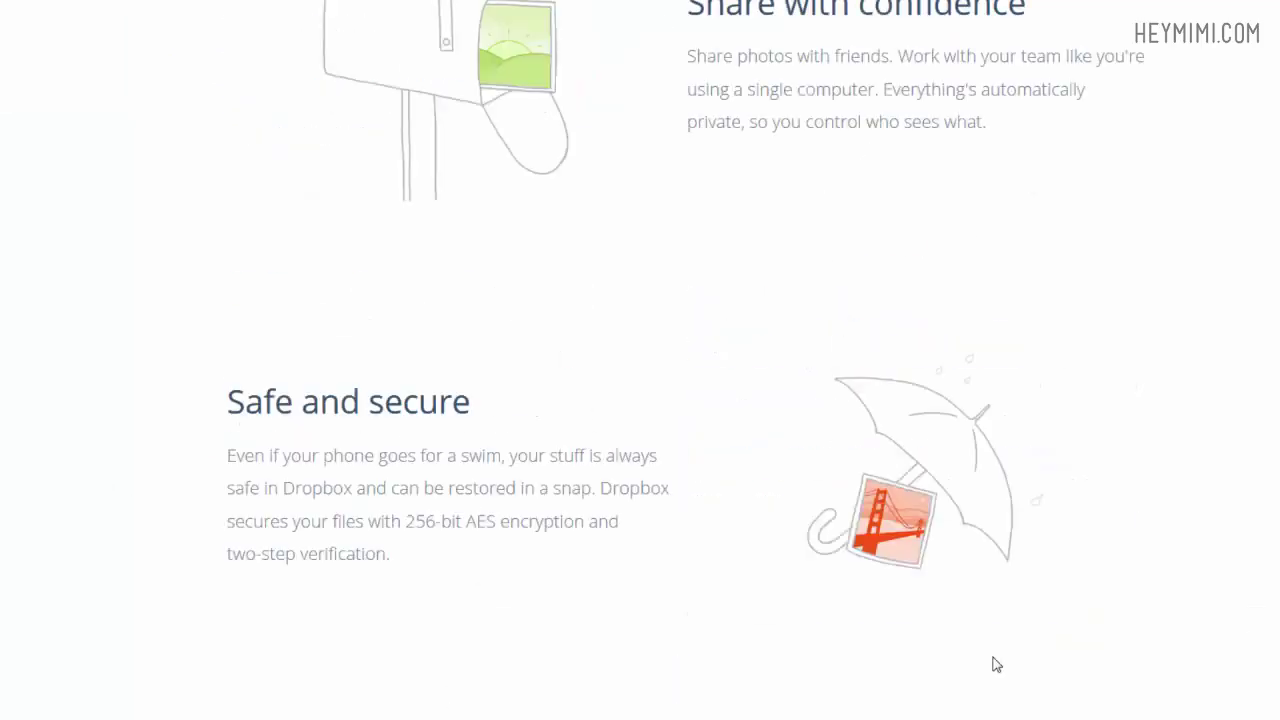
scroll(994, 670, up, 3)
scroll(630, 580, up, 3)
scroll(641, 650, up, 2)
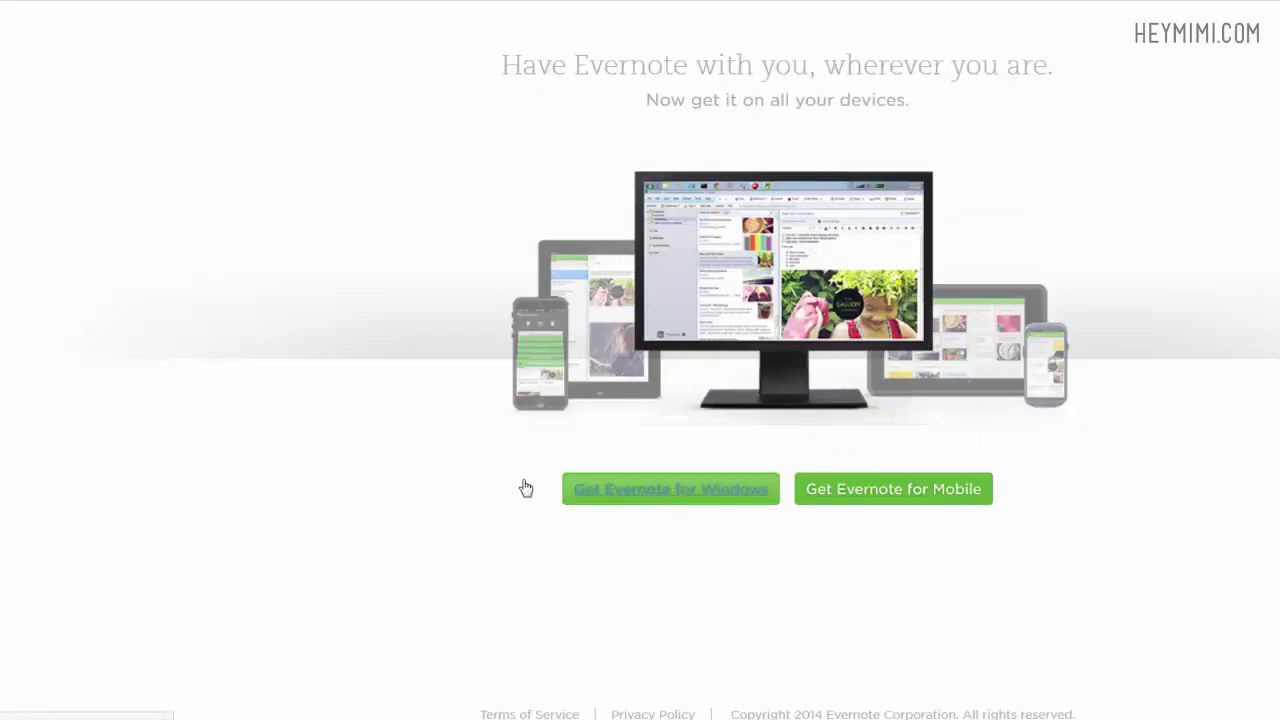
- Open the Evernote for Windows download page, cancelling the installer download, and read the installation instructions
click(580, 489)
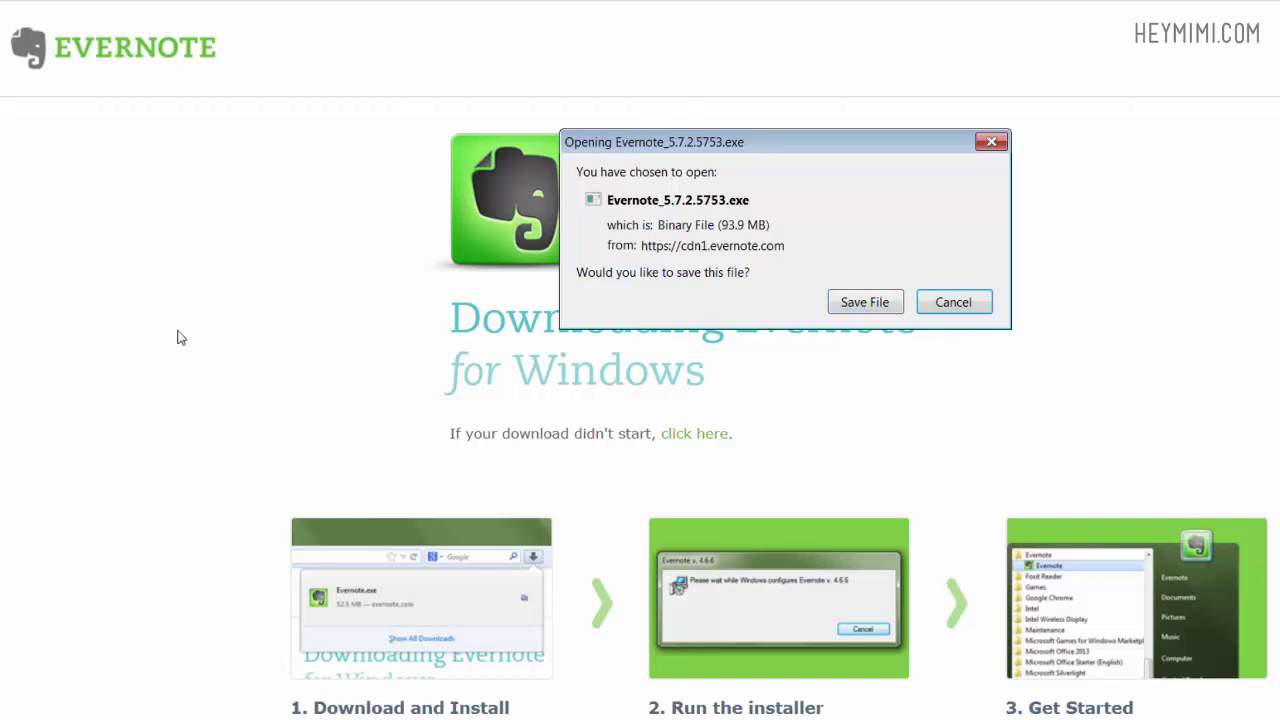
click(968, 294)
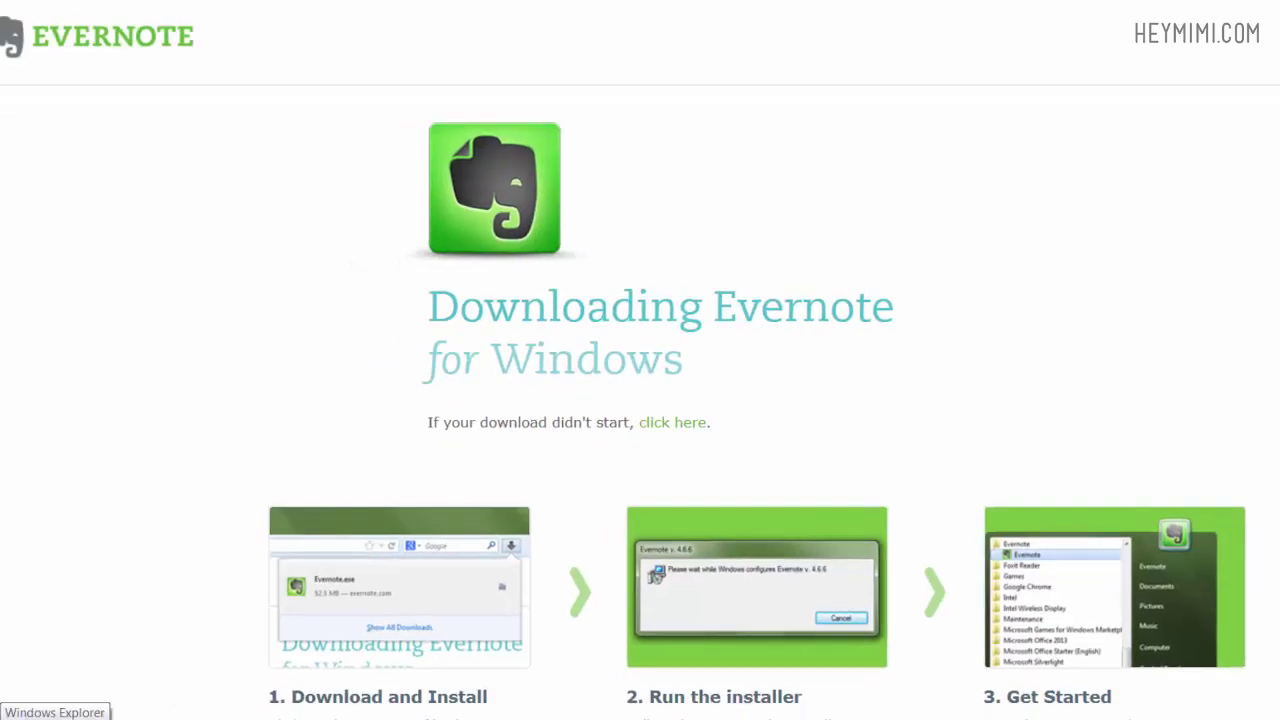
scroll(640, 400, down, 3)
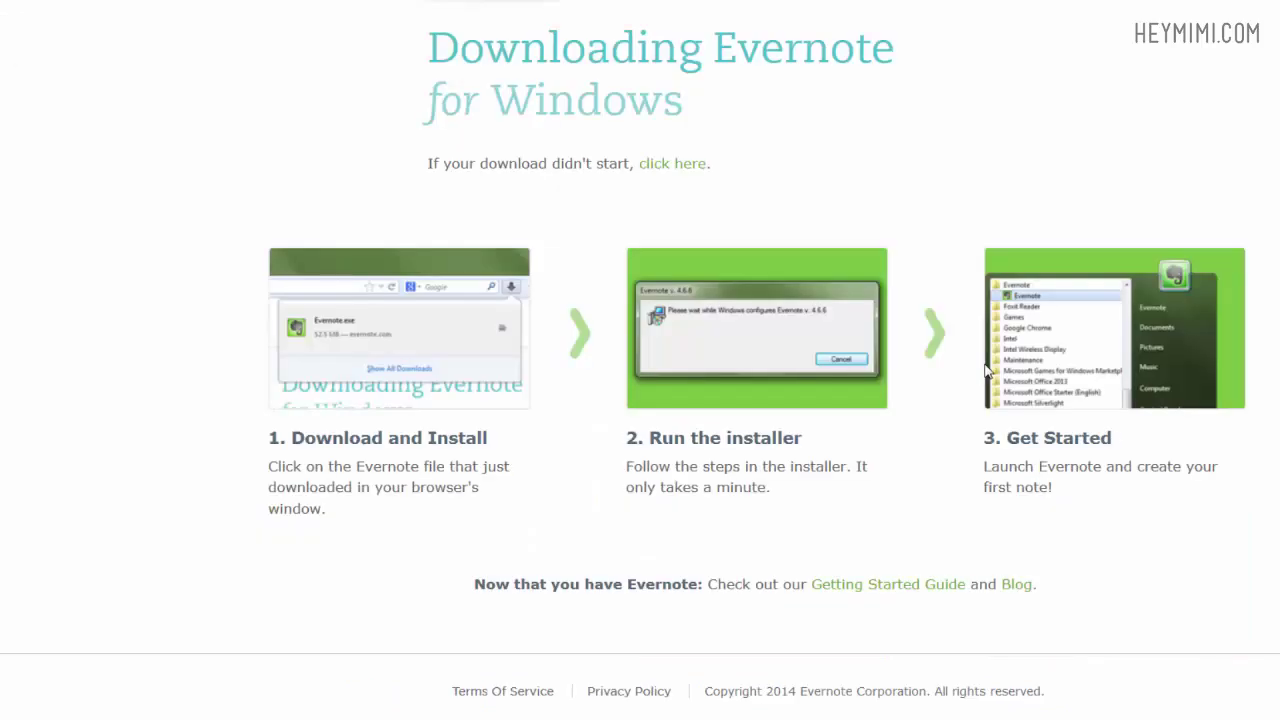
scroll(688, 308, up, 3)
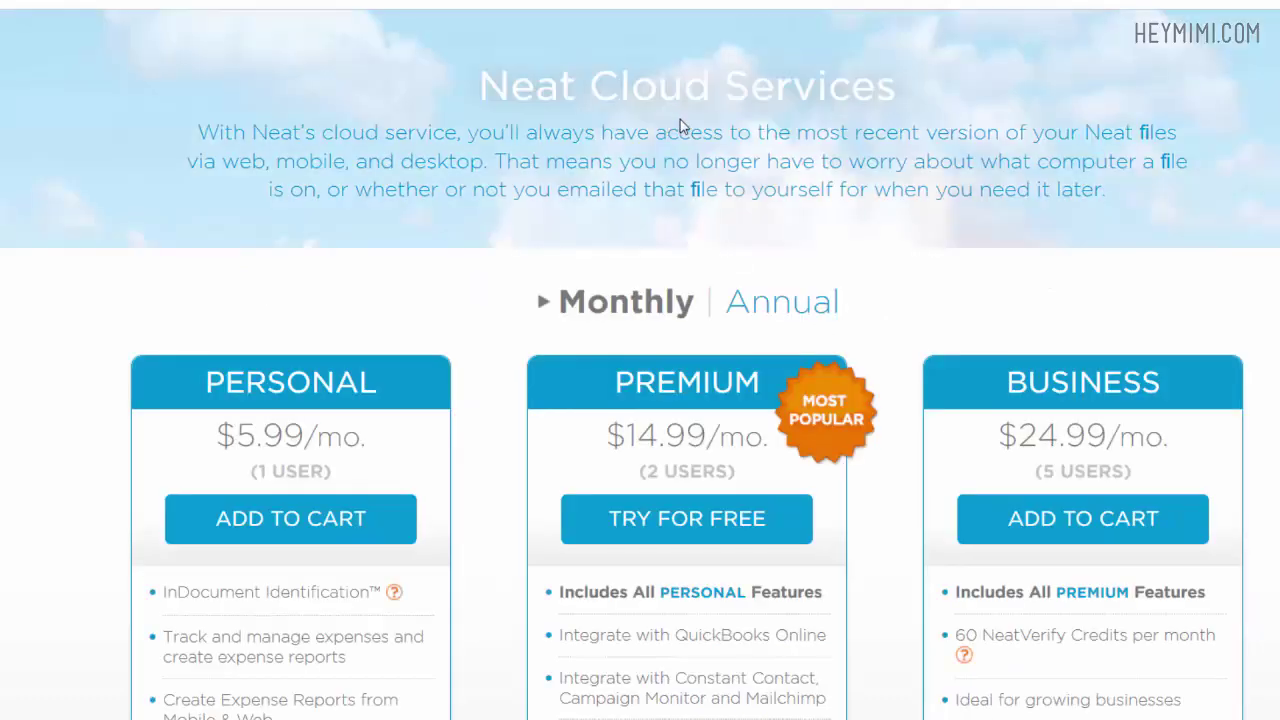
- Revisit the Neat Cloud Services, Dropbox and Evernote download pages to compare the services
scroll(25, 434, up, 2)
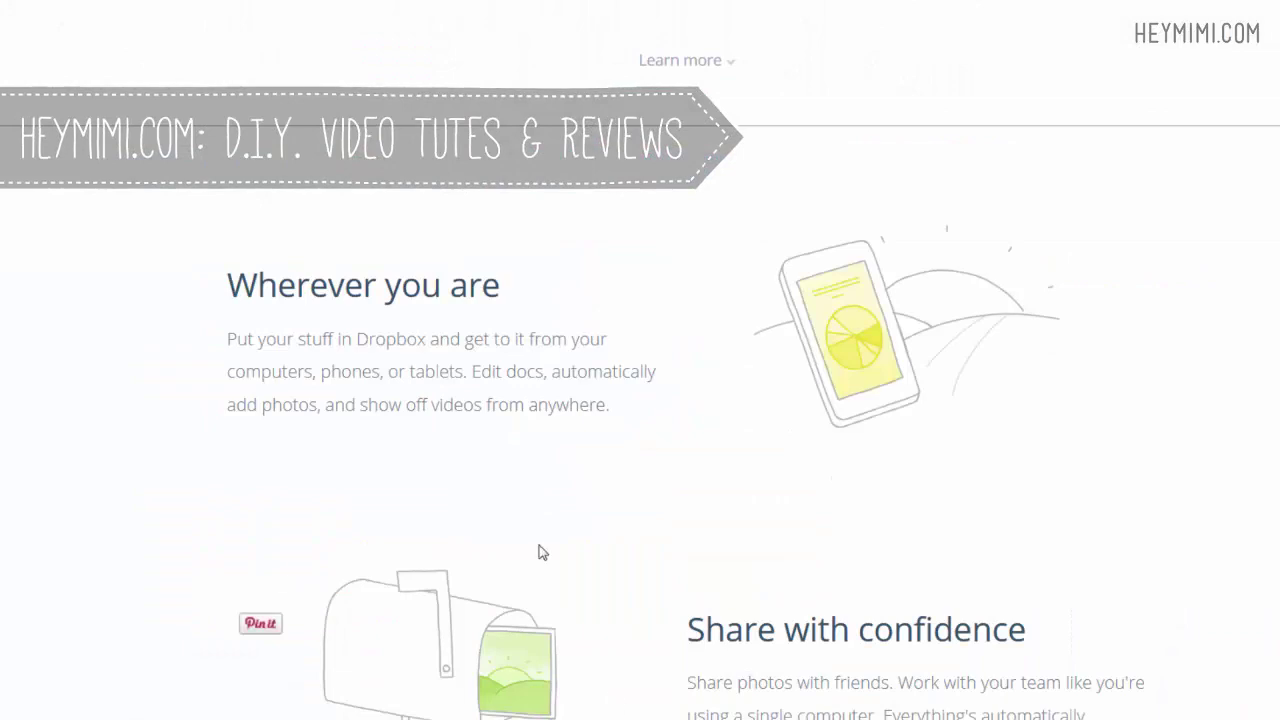
scroll(572, 364, up, 5)
scroll(576, 364, up, 3)
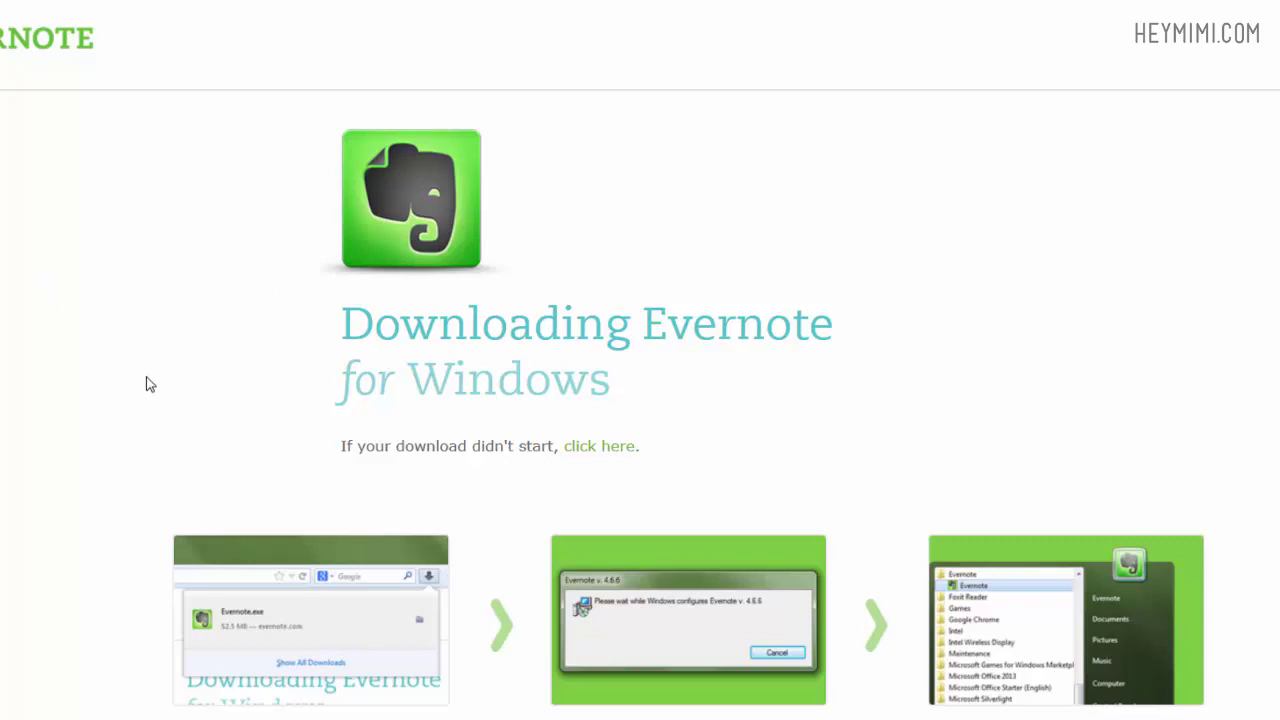
scroll(840, 634, down, 3)
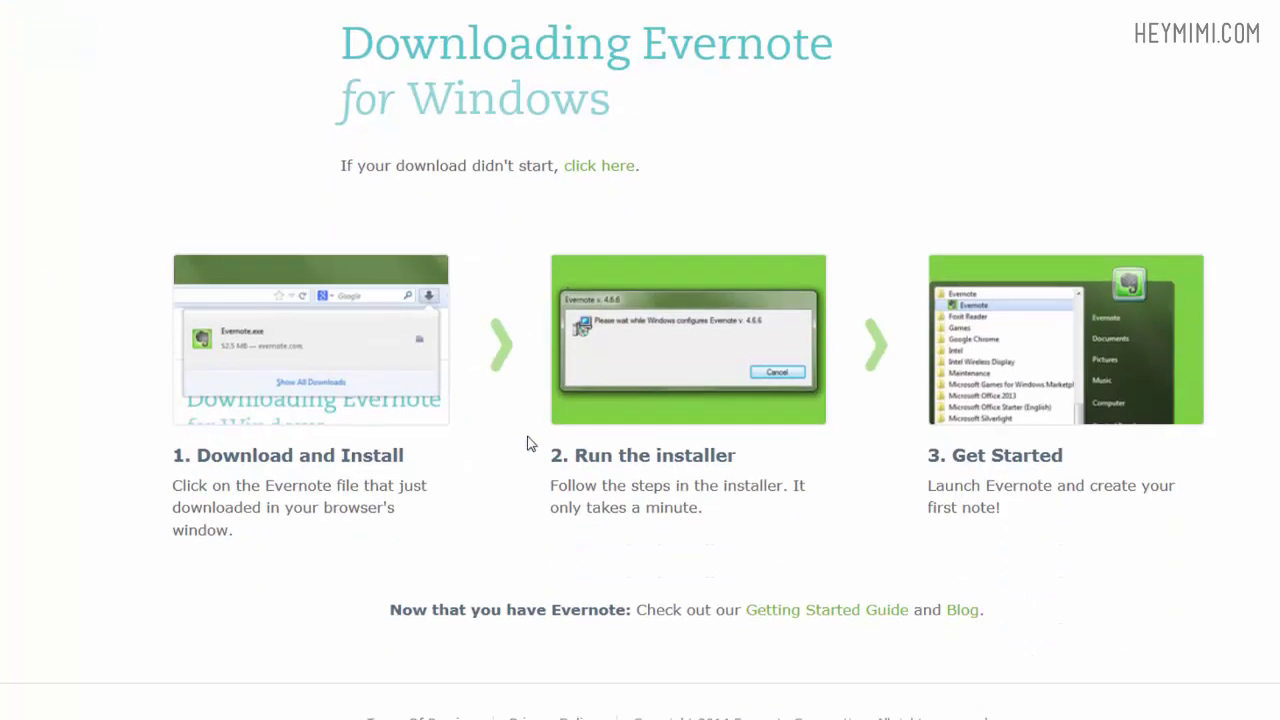
scroll(797, 680, up, 3)
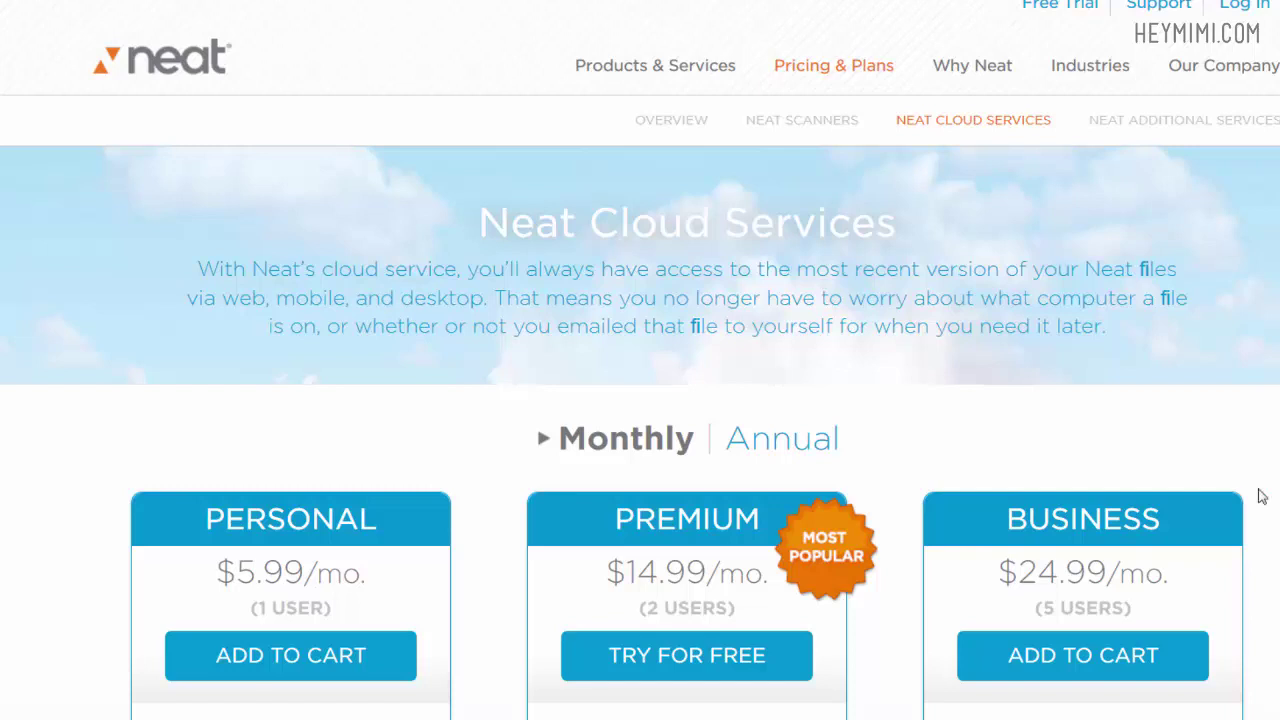
- Open the Windows Start menu
key(super)
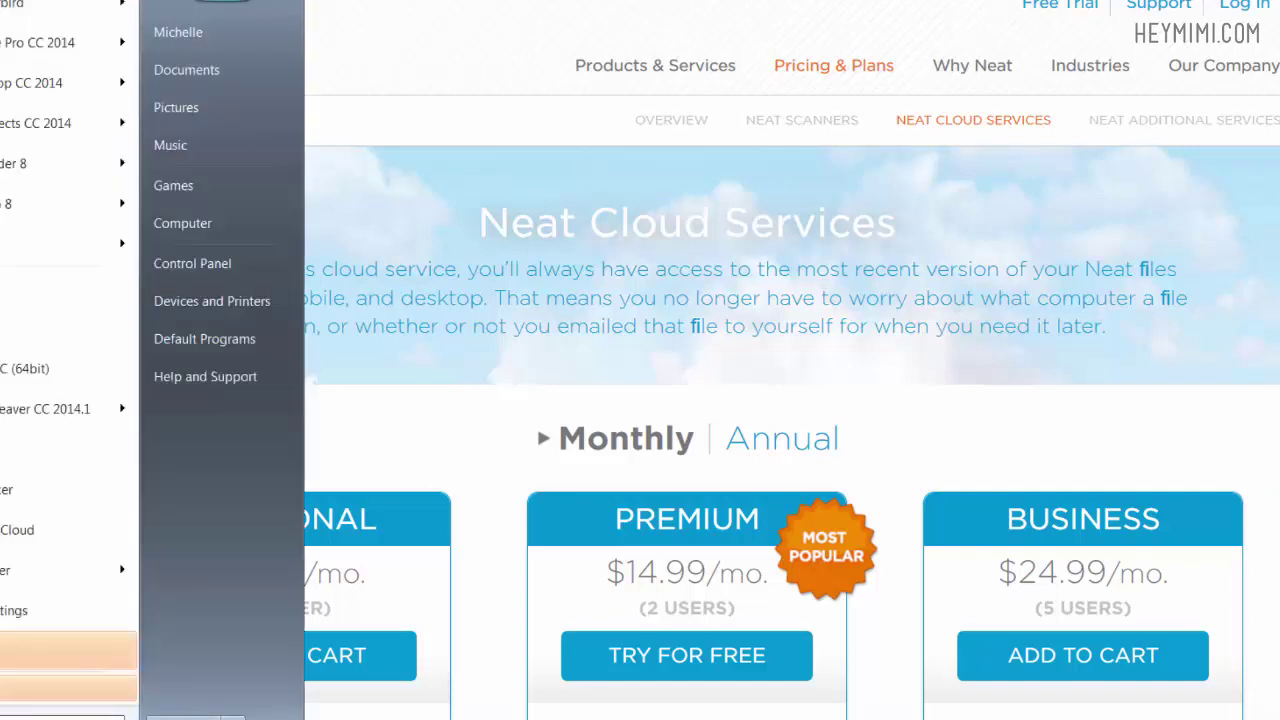